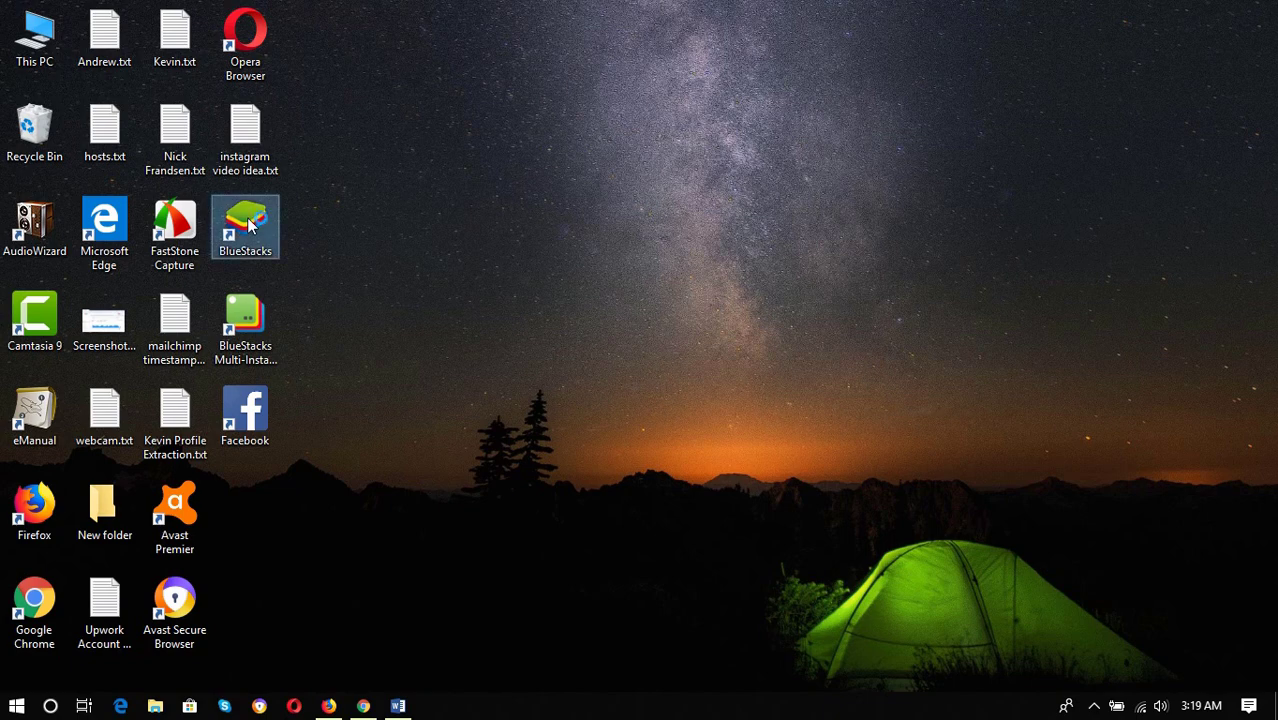
Launch BlueStacks from the desktop shortcut and wait for its home screen of apps
{"action": "double_click", "coordinate": [250, 224]}
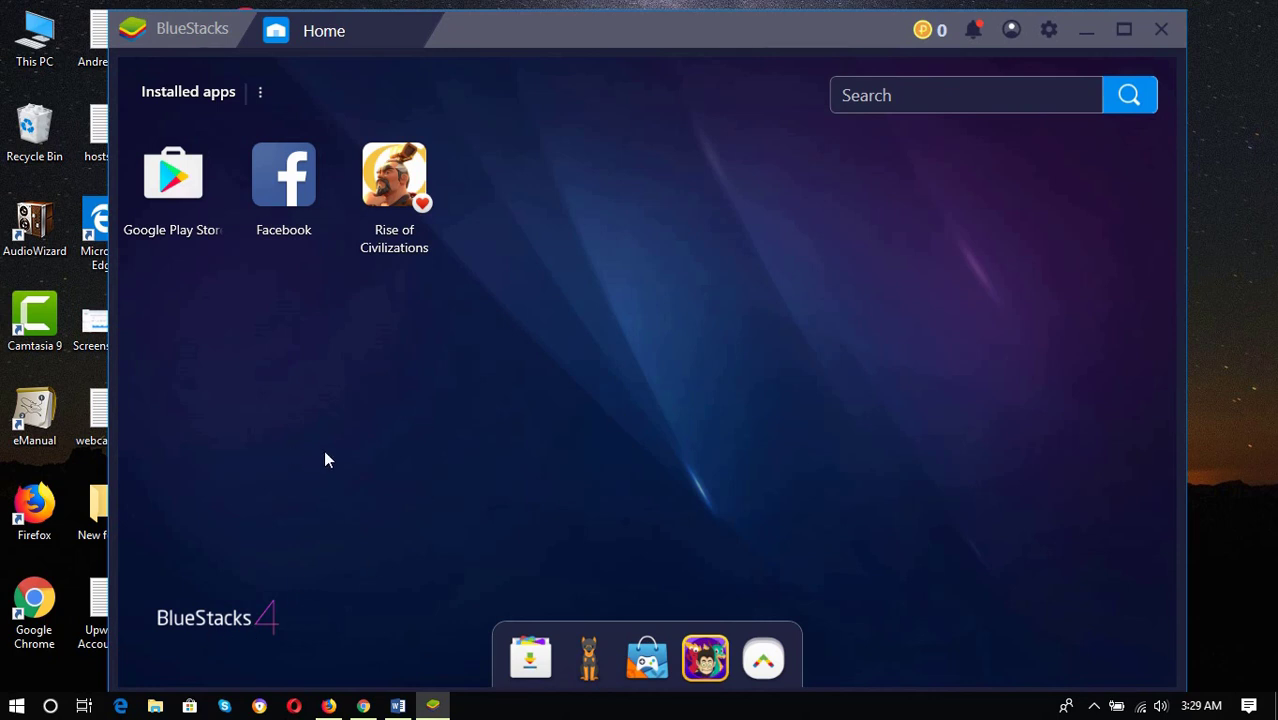
Search Google Play Store for 'instagram' and open the Instagram app page to install it
{"action": "left_click", "coordinate": [176, 188]}
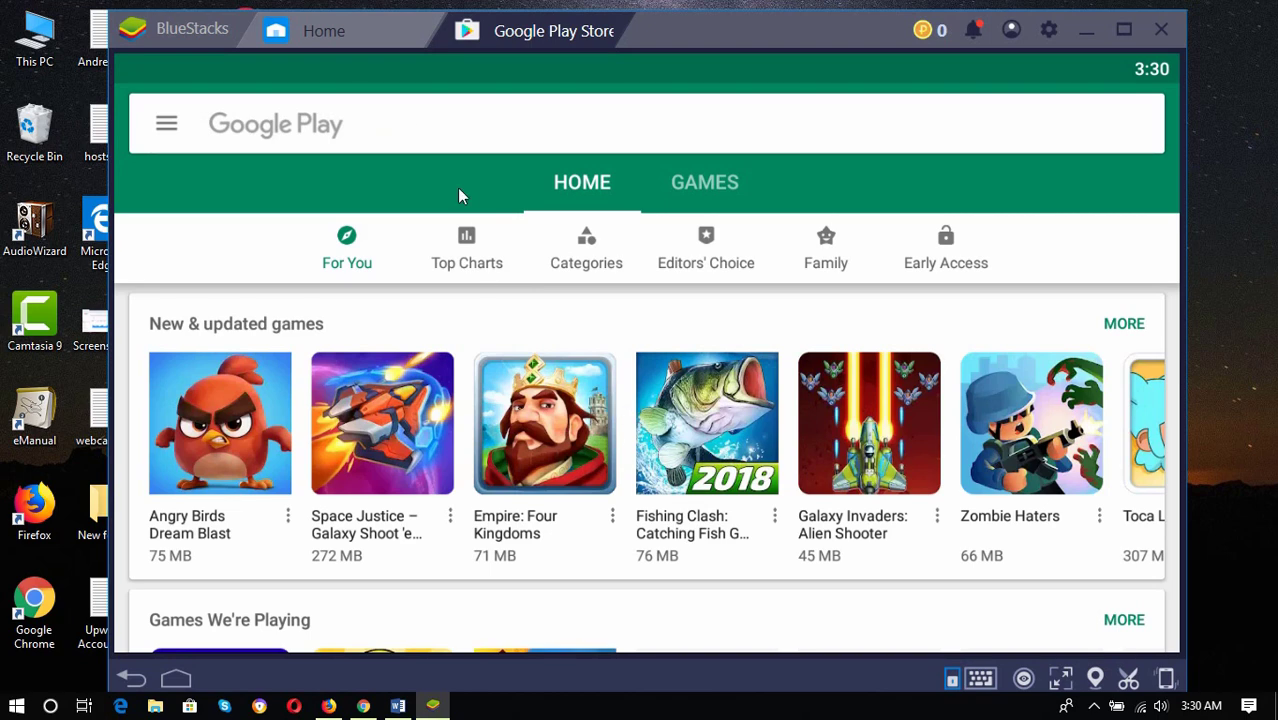
{"action": "left_click", "coordinate": [367, 122]}
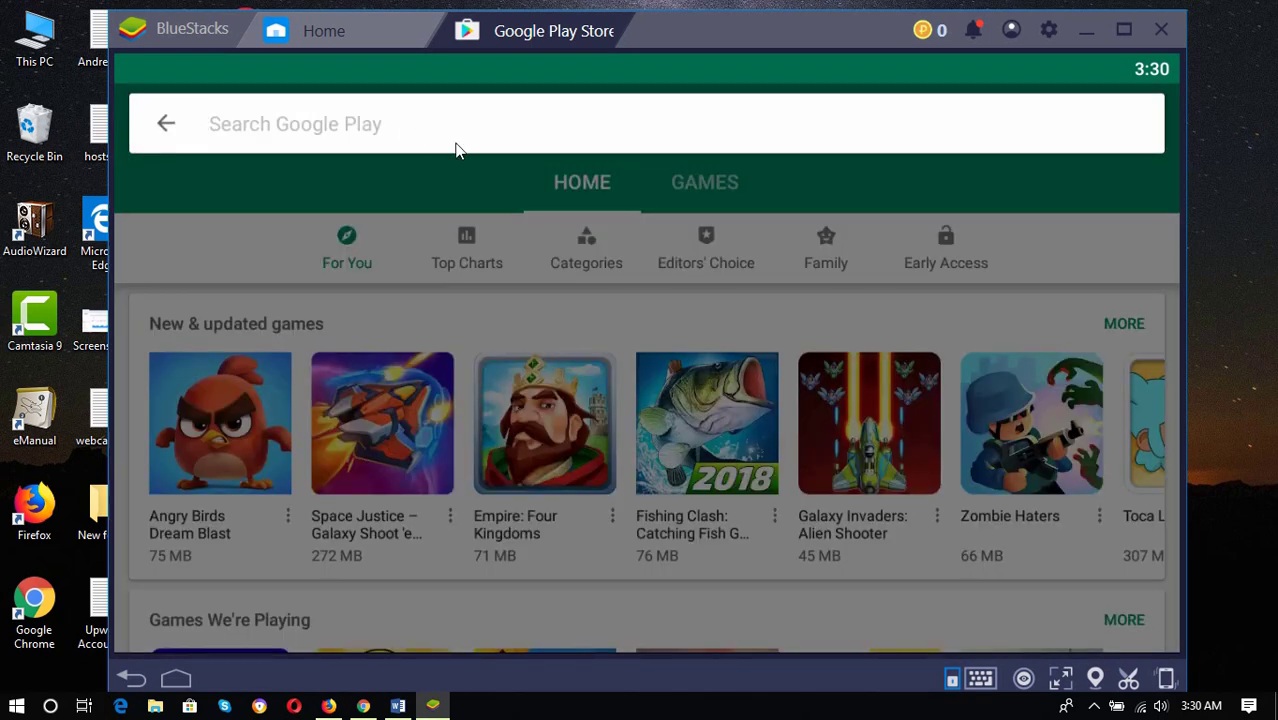
{"action": "type", "text": "ins"}
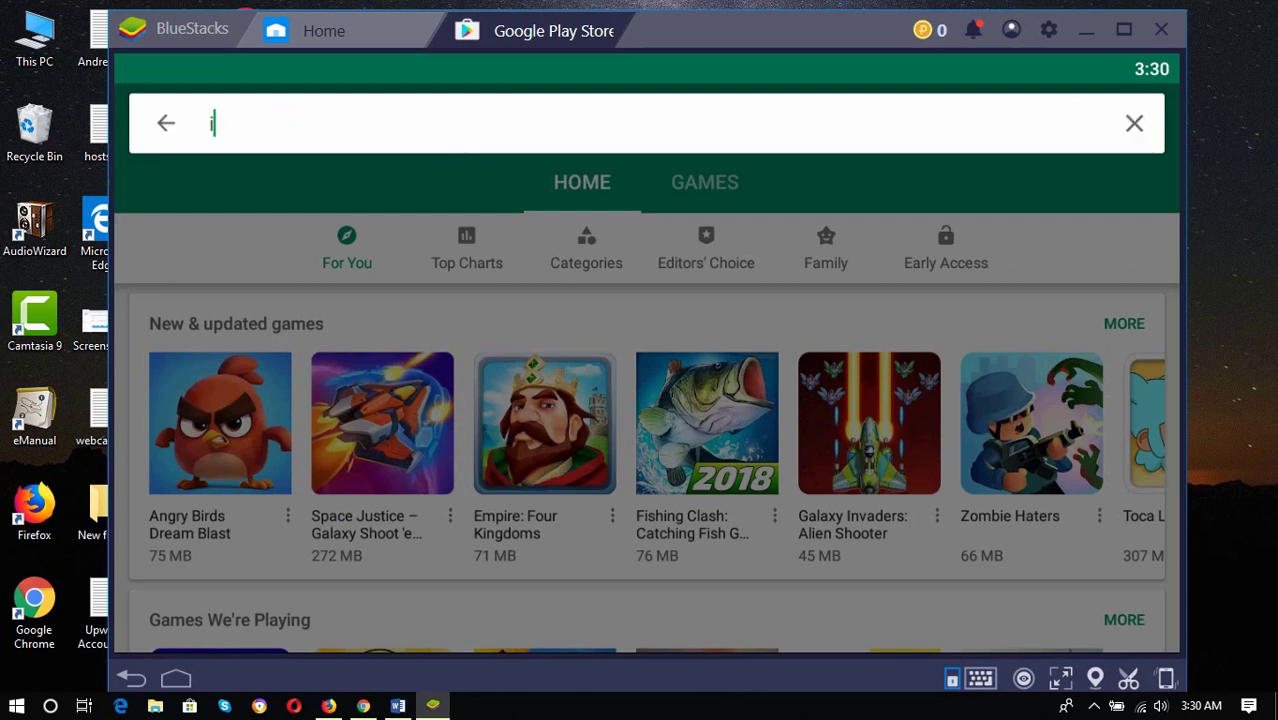
{"action": "type", "text": "tagram"}
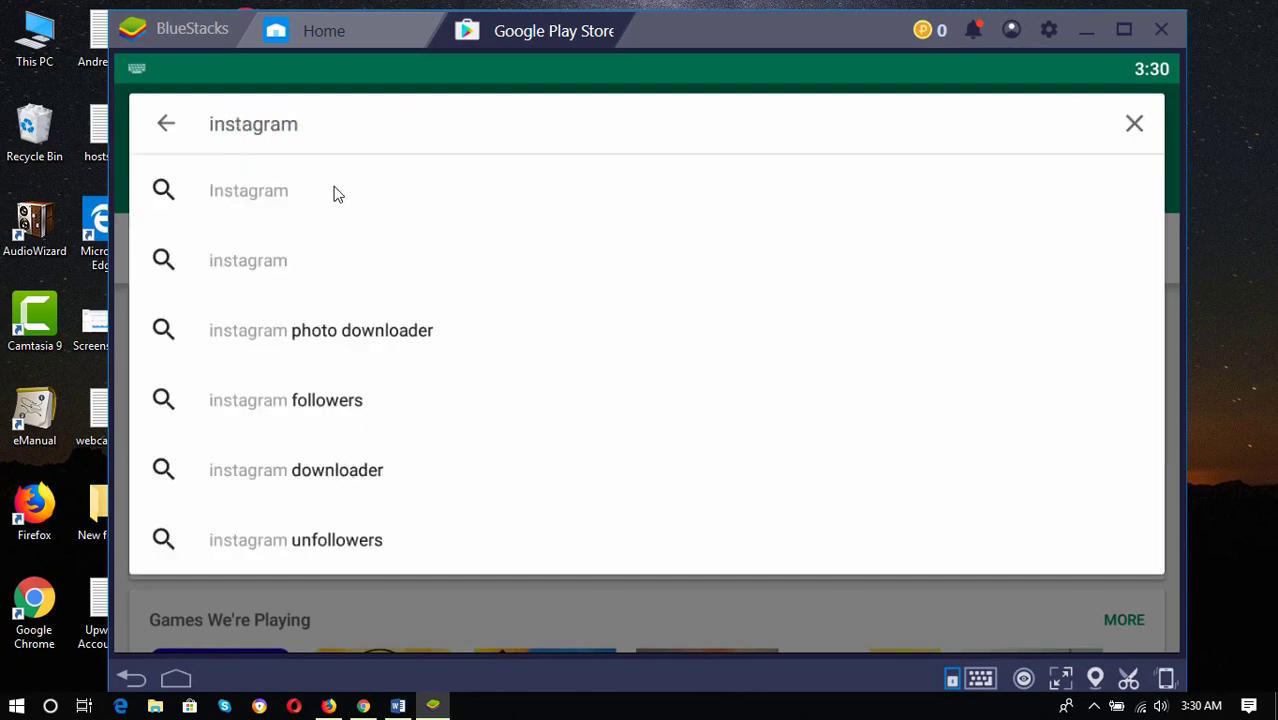
{"action": "left_click", "coordinate": [243, 194]}
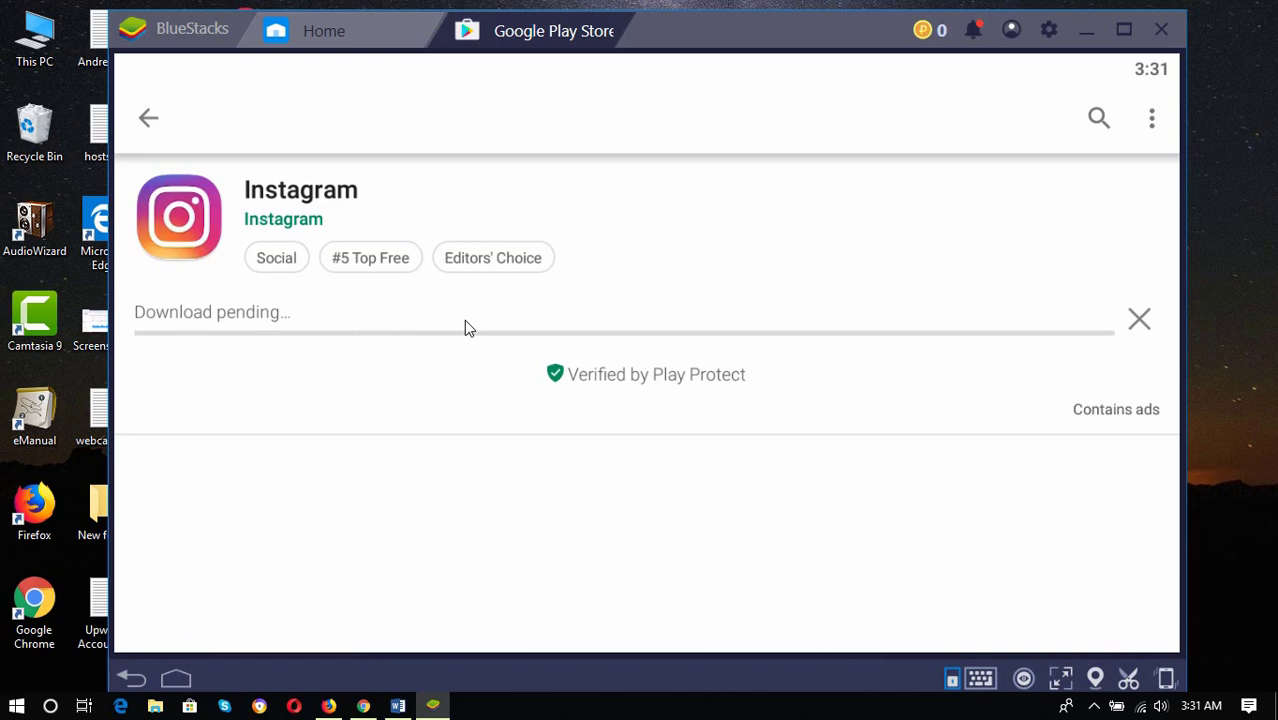
Scroll the Instagram store page while the download and install finish
{"action": "scroll", "coordinate": [271, 325], "scroll_direction": "down", "scroll_amount": 2}
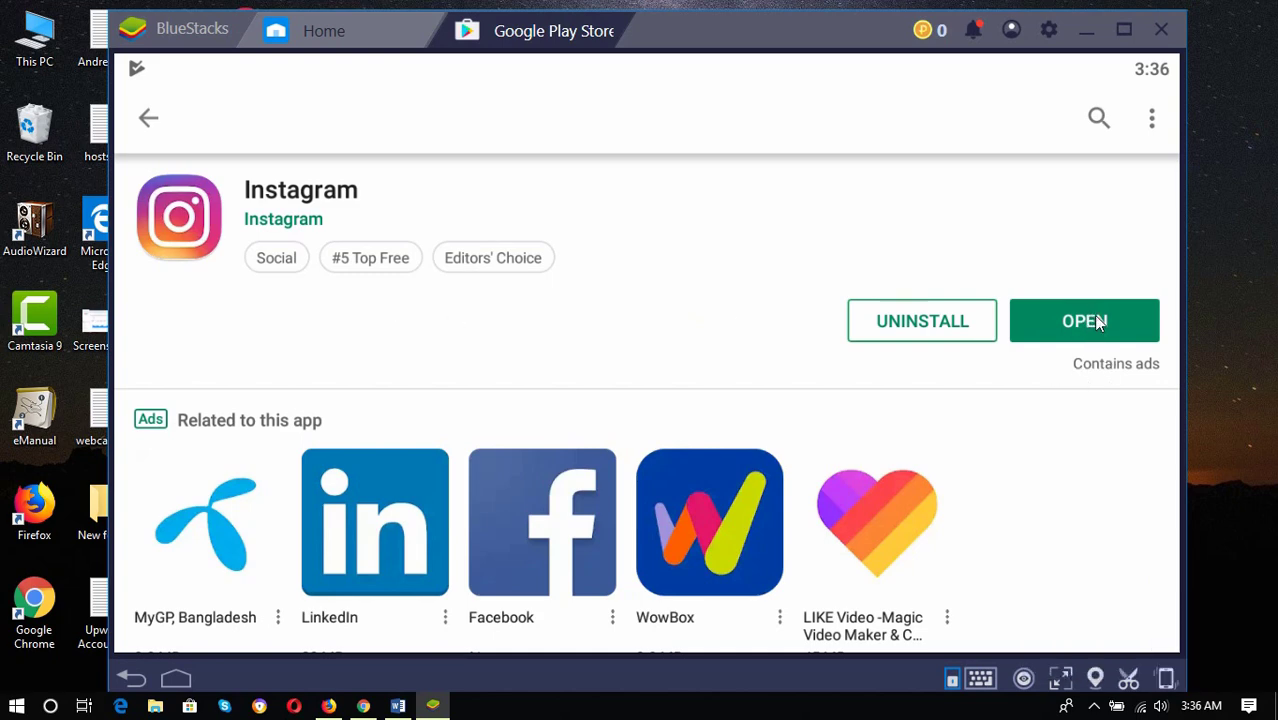
Open the installed Instagram app from its Play Store page to reach the welcome screen
{"action": "left_click", "coordinate": [1098, 323]}
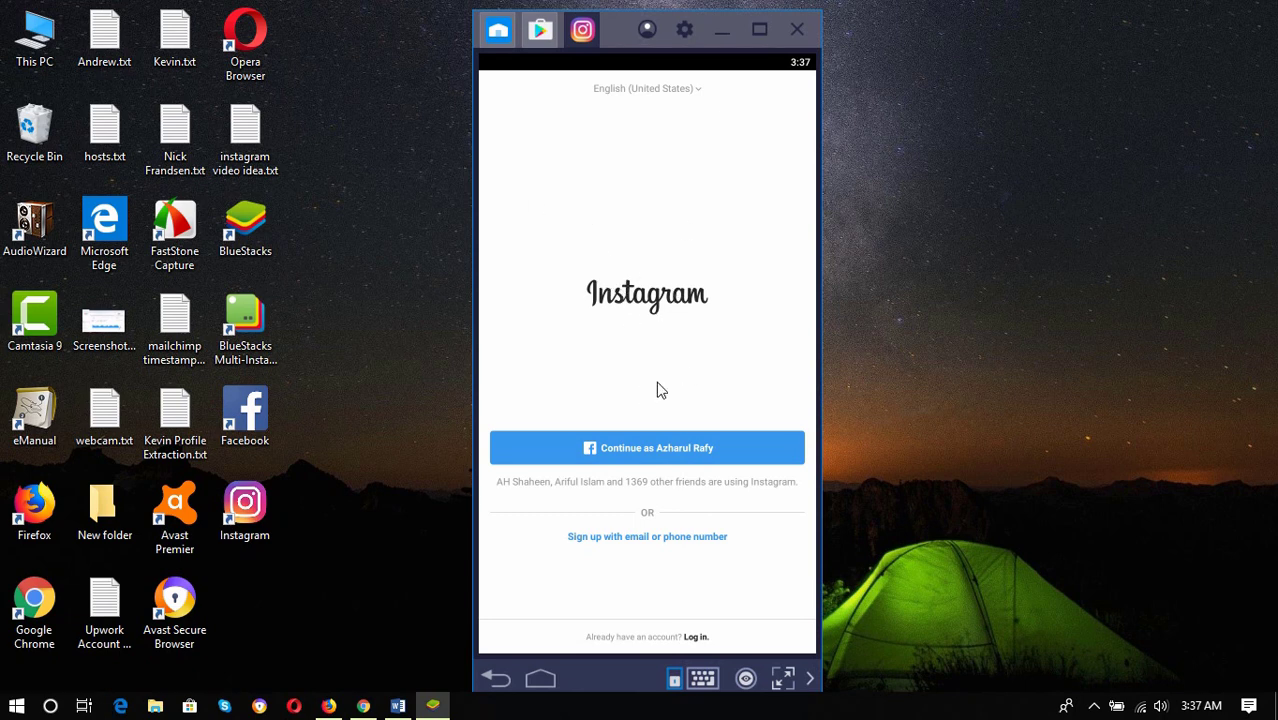
Log in to Instagram with the account's username and password
{"action": "left_click", "coordinate": [695, 638]}
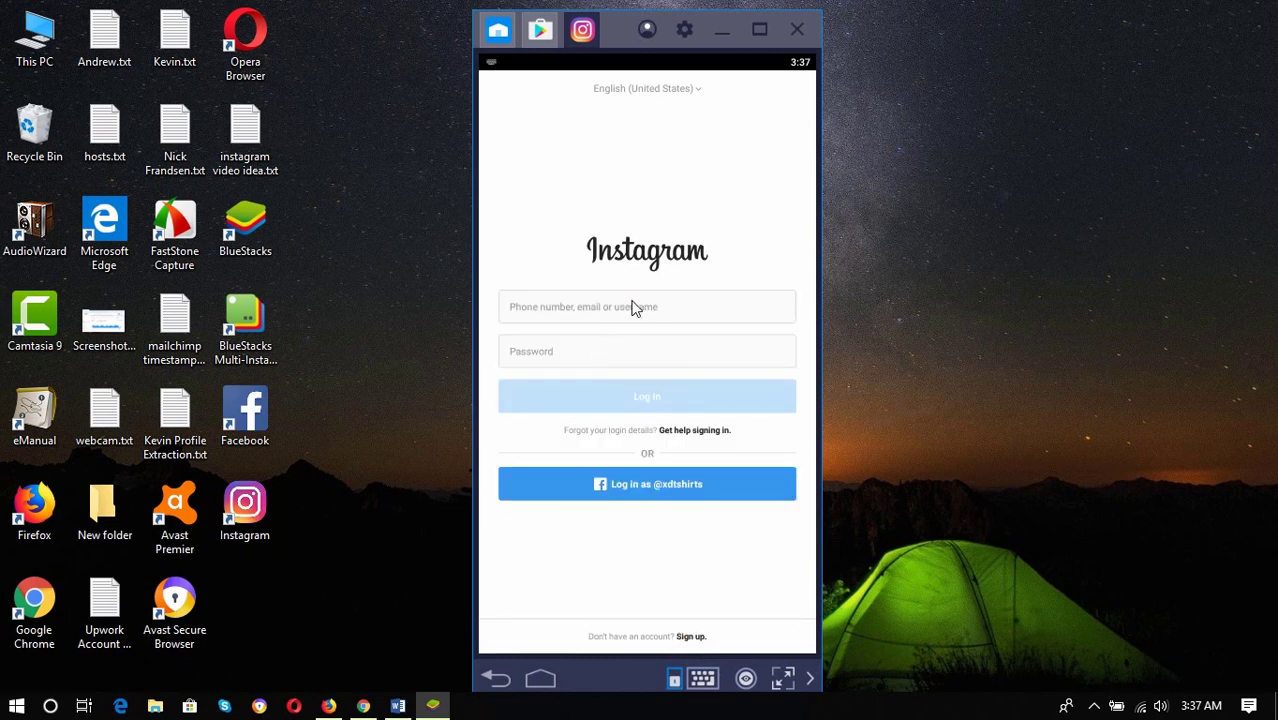
{"action": "left_click", "coordinate": [697, 315]}
{"action": "type", "text": "rafy"}
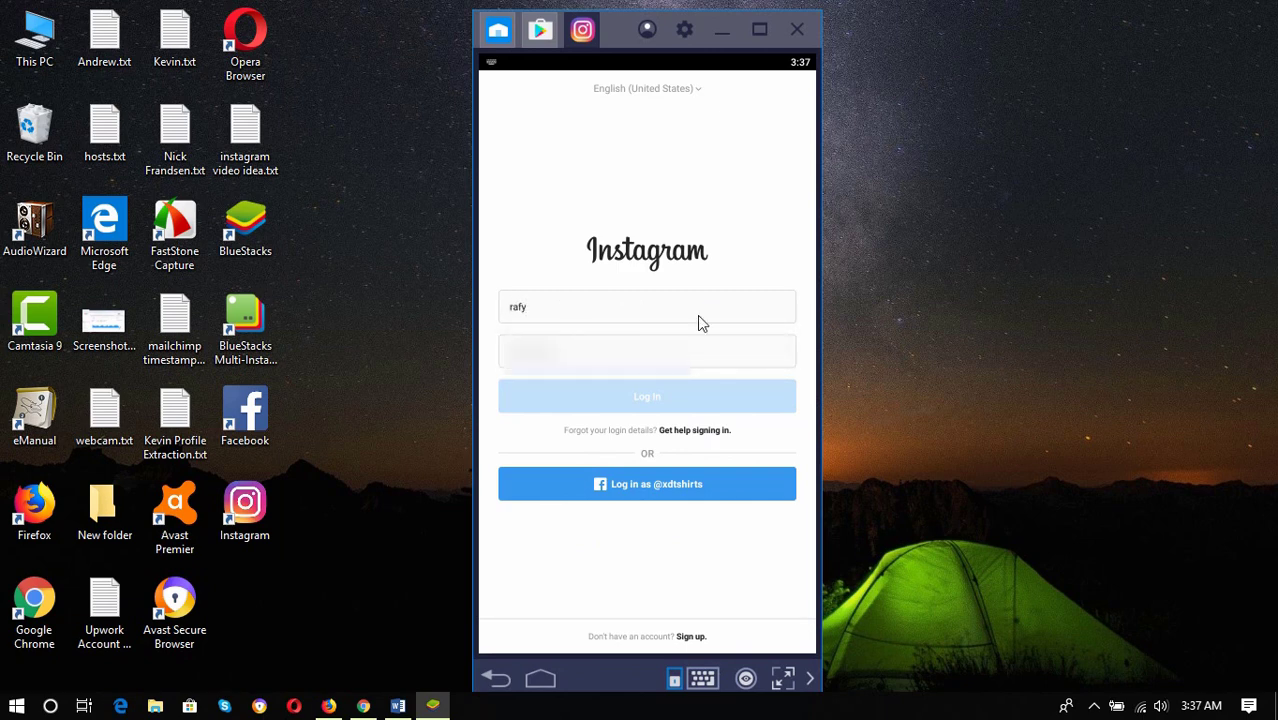
{"action": "type", "text": "azr••••"}
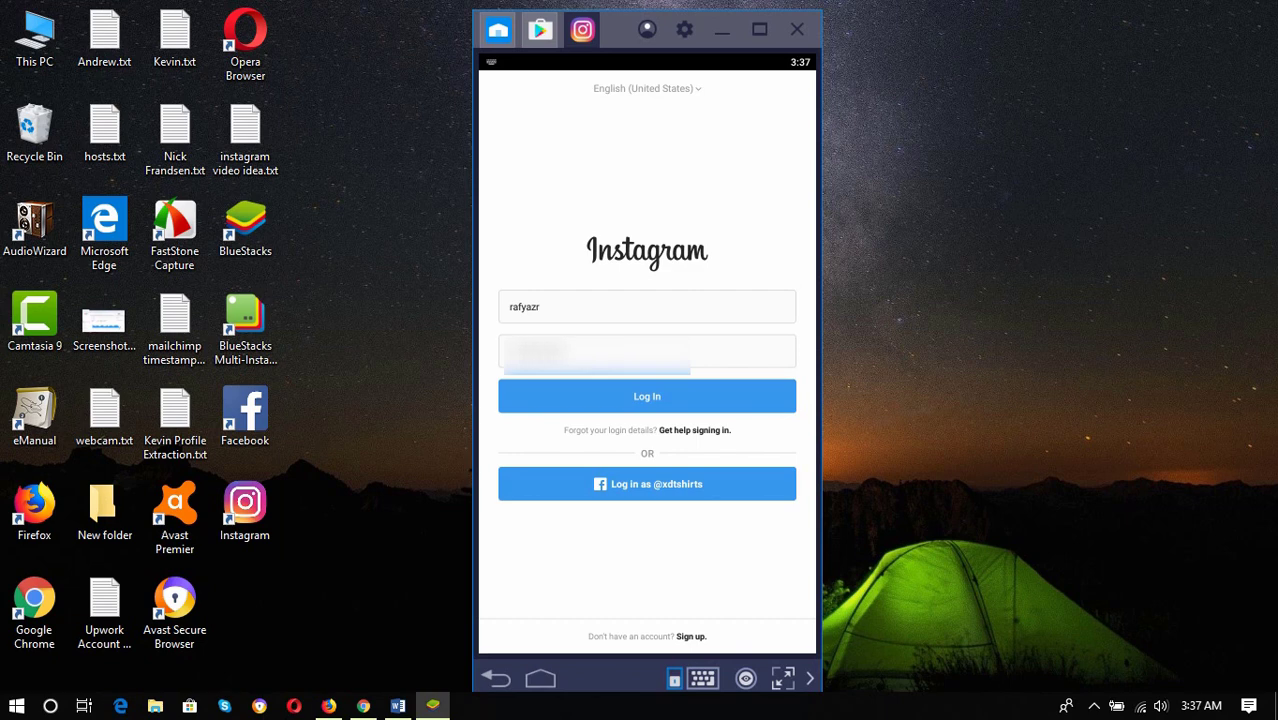
{"action": "left_click", "coordinate": [638, 399]}
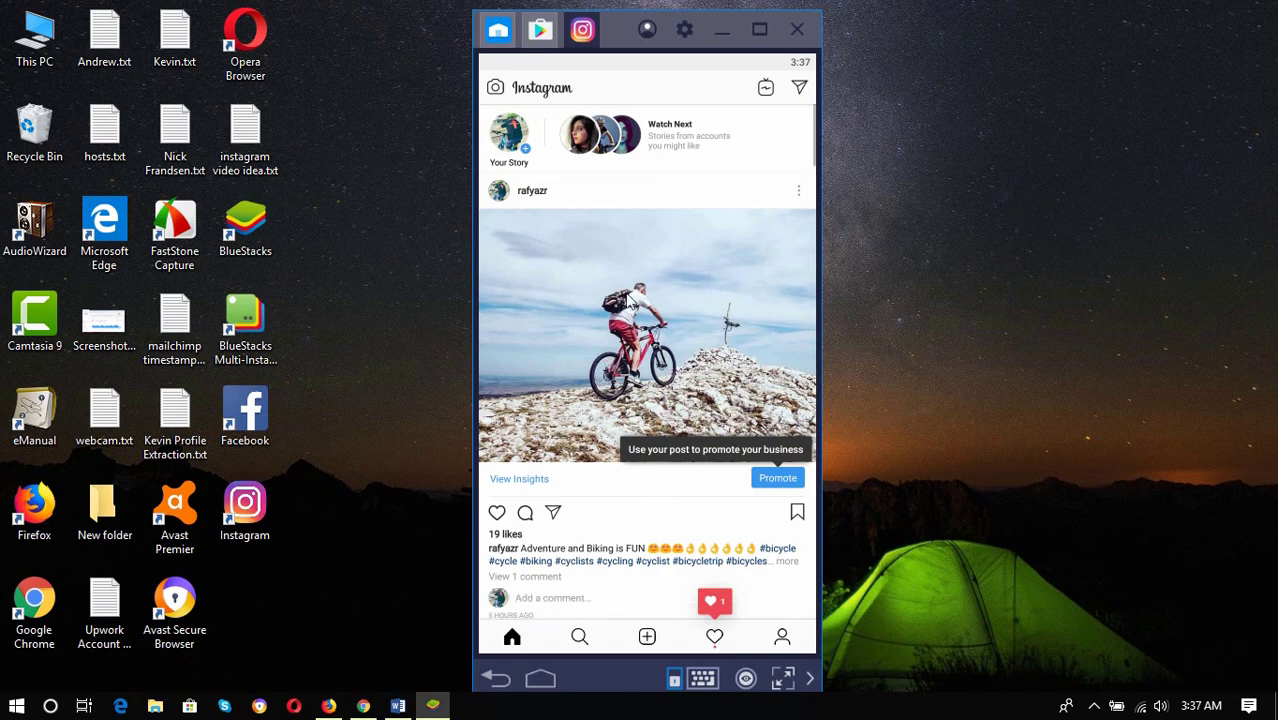
Open Instagram Direct, dismiss the conversation search, and show the inbox with 1 request
{"action": "scroll", "coordinate": [660, 328], "scroll_direction": "down", "scroll_amount": 2}
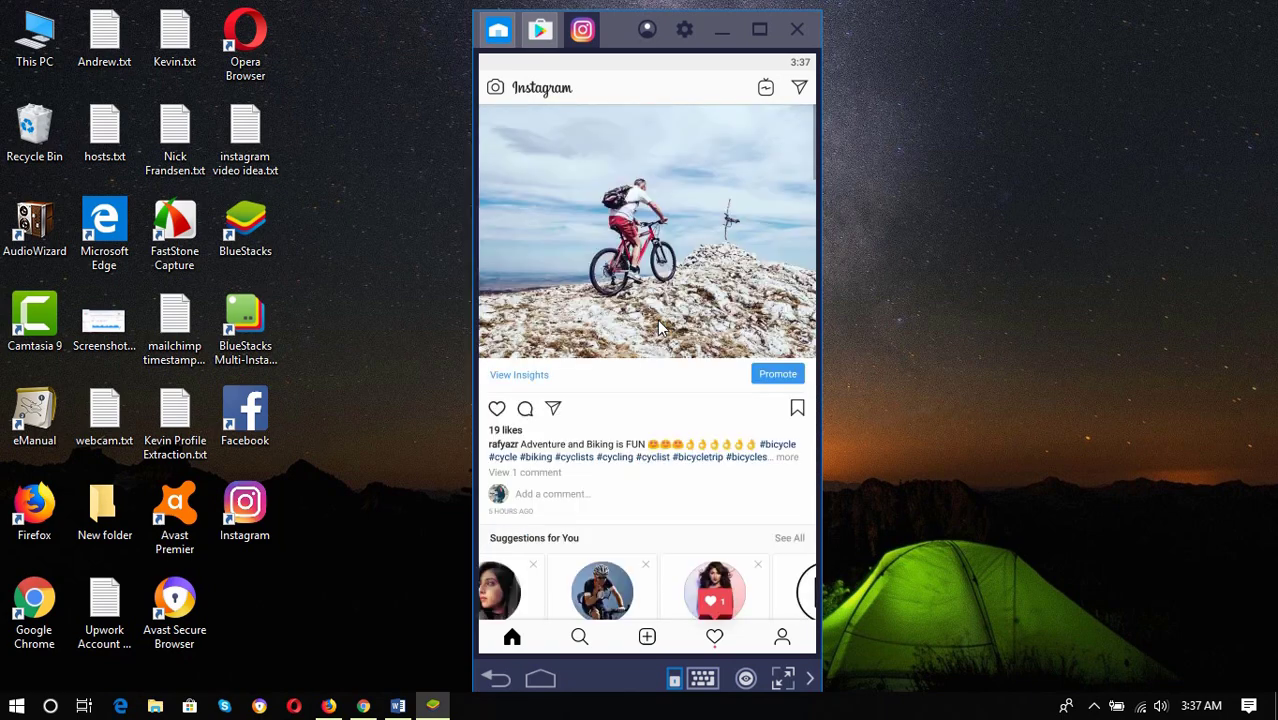
{"action": "scroll", "coordinate": [660, 328], "scroll_direction": "up", "scroll_amount": 3}
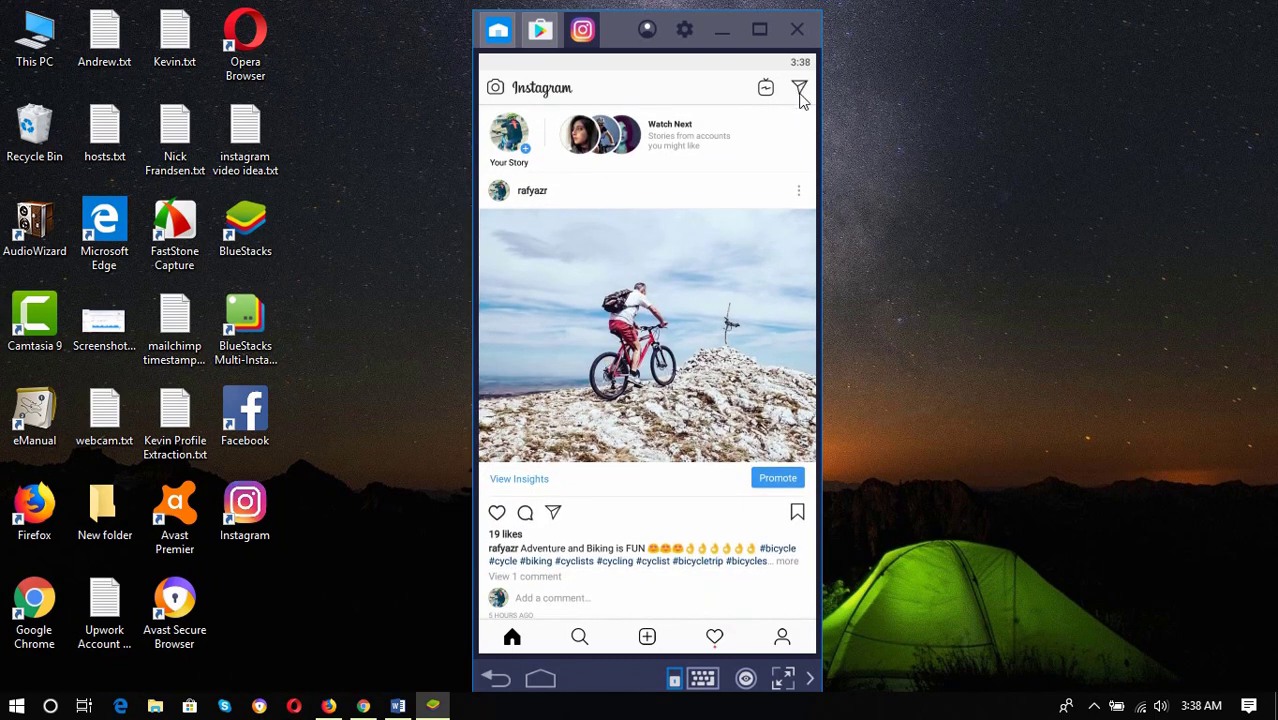
{"action": "left_click", "coordinate": [800, 90]}
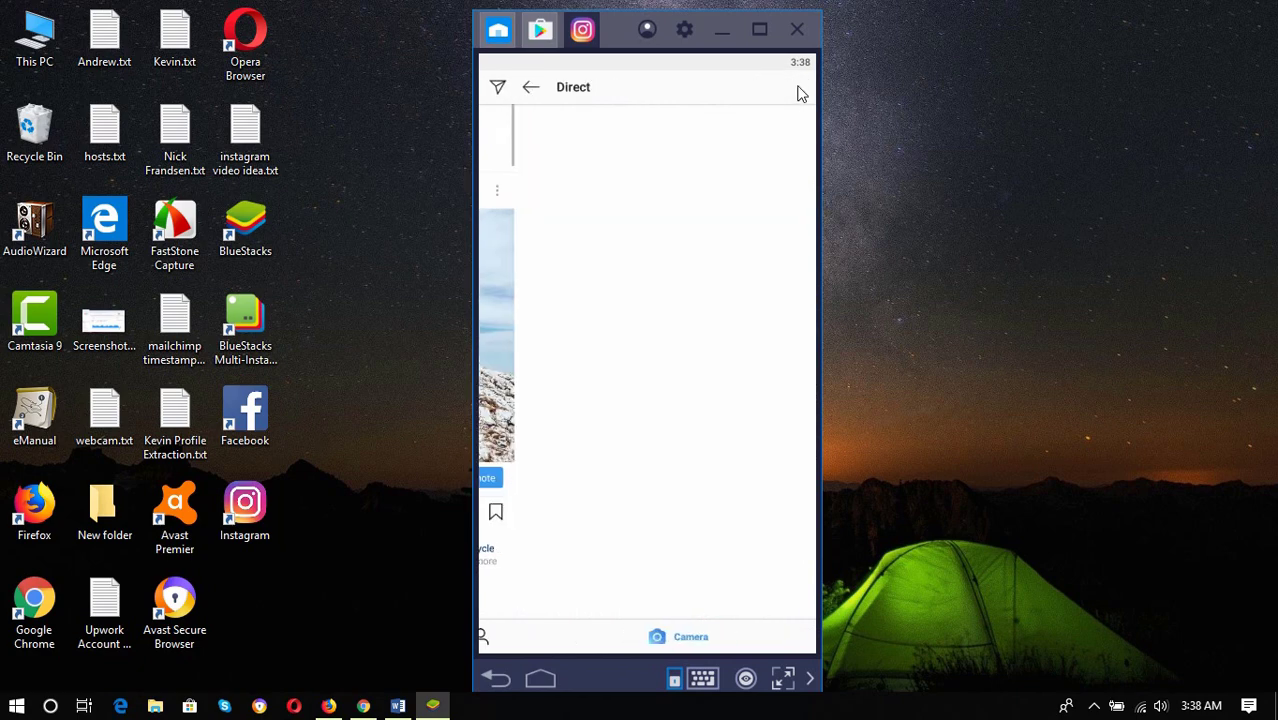
{"action": "left_click", "coordinate": [542, 125]}
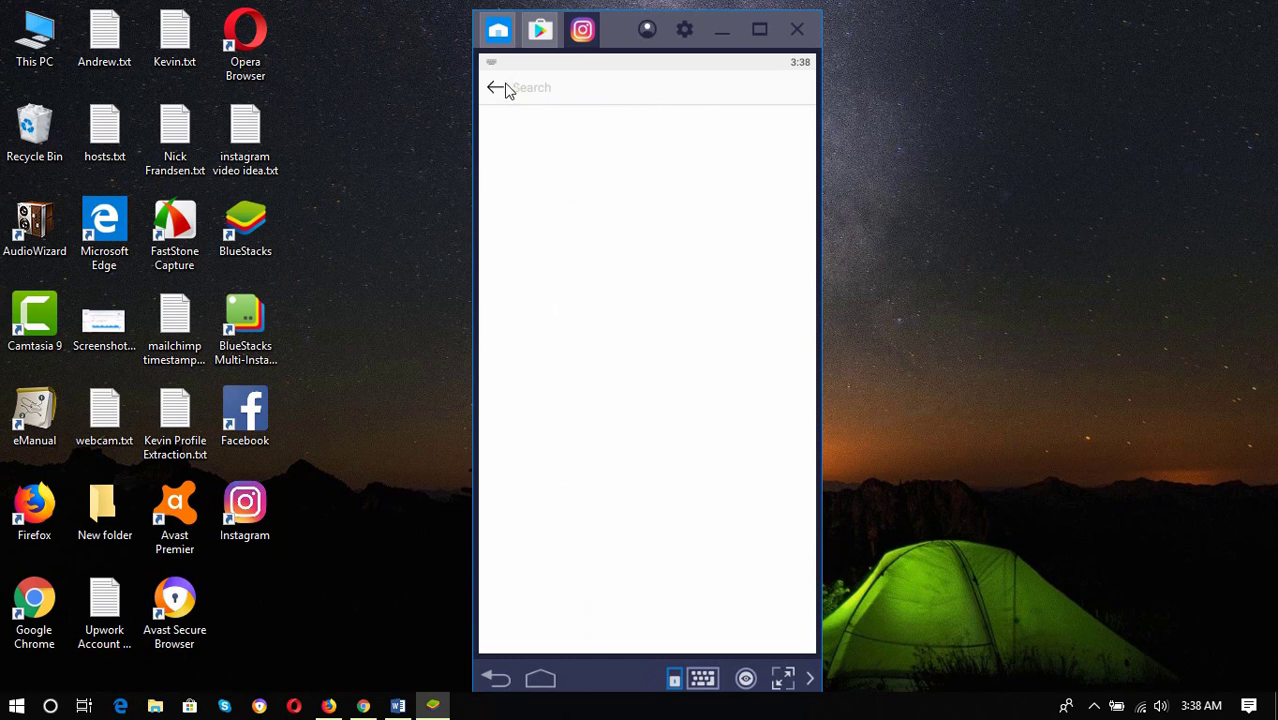
{"action": "key", "text": "Escape"}
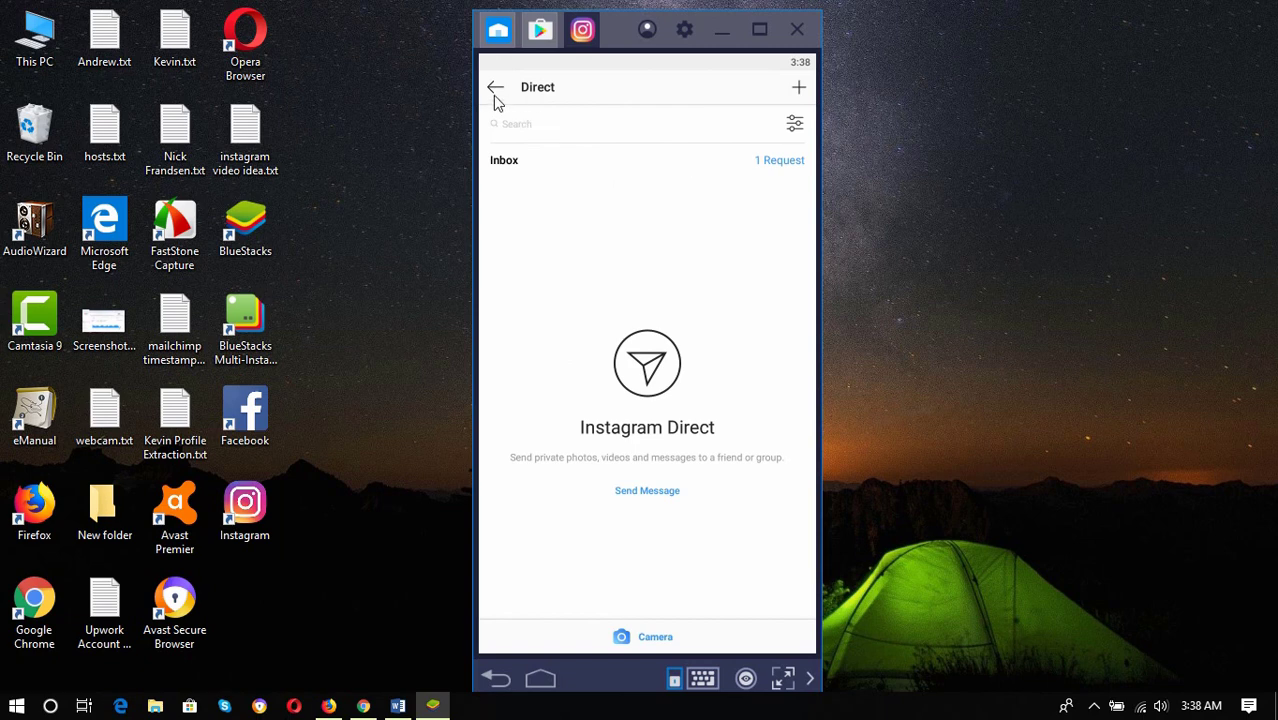
{"action": "left_click", "coordinate": [779, 163]}
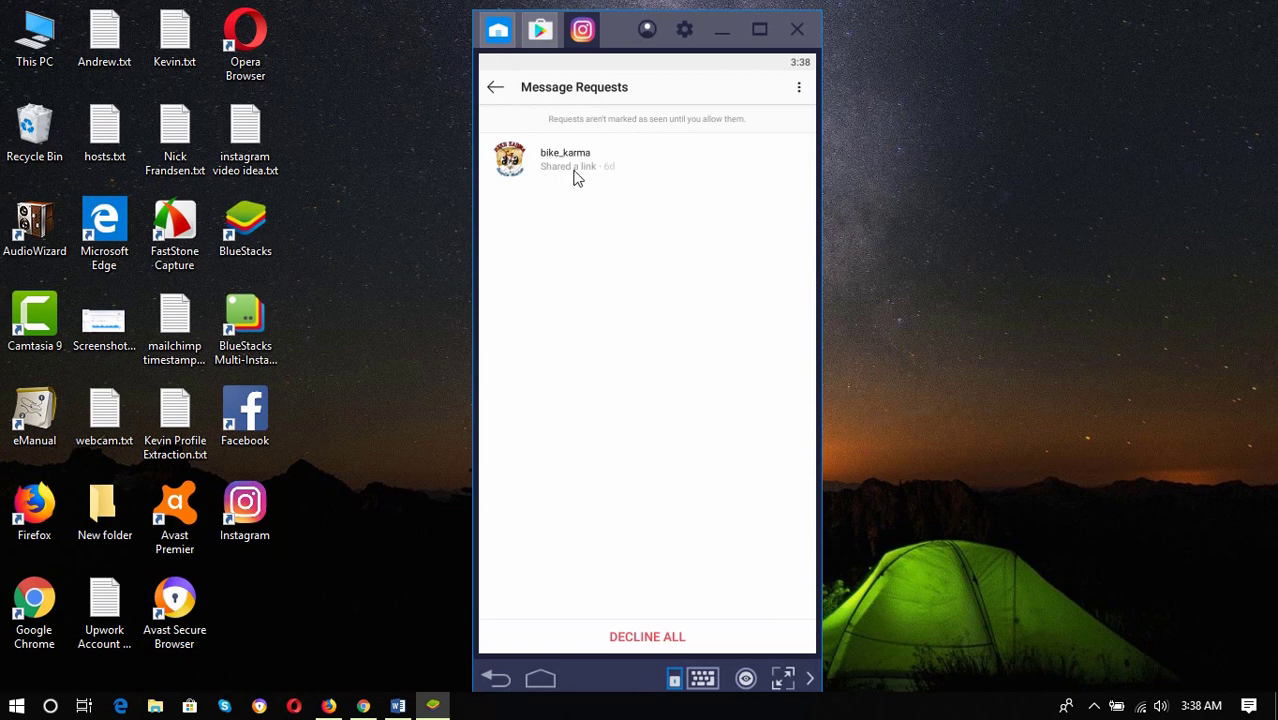
{"action": "left_click", "coordinate": [567, 165]}
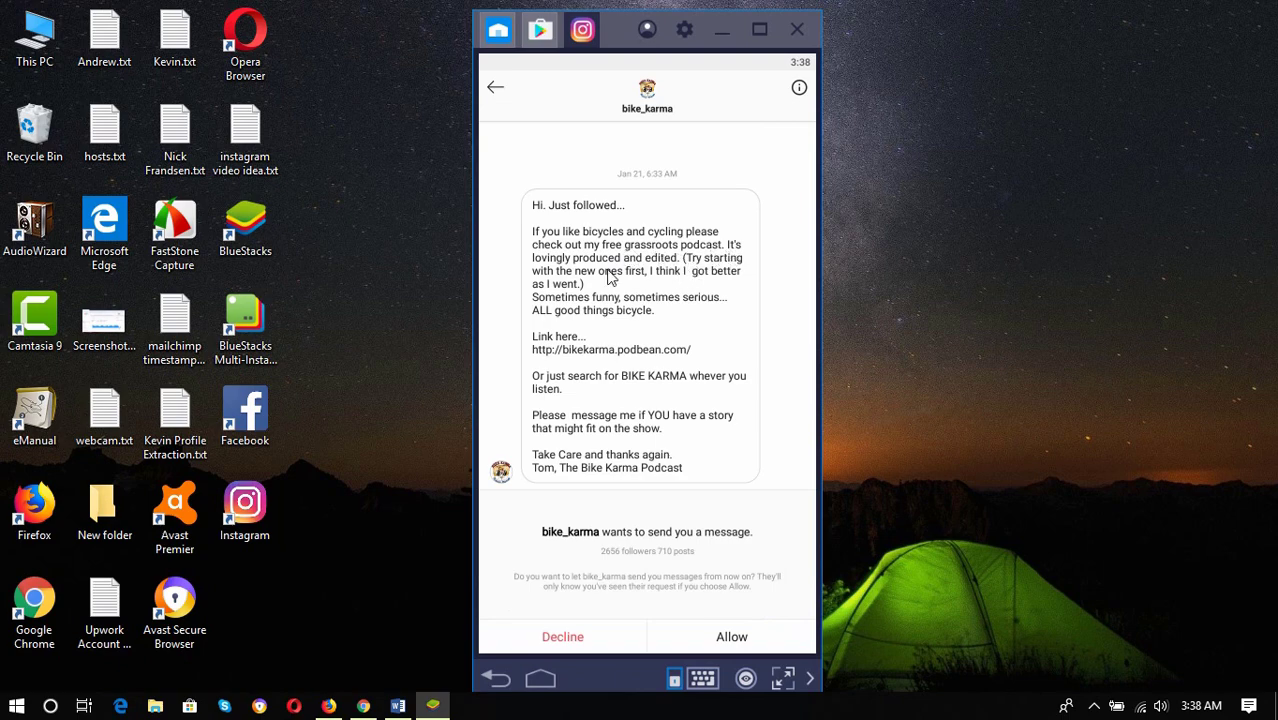
{"action": "left_click", "coordinate": [730, 632]}
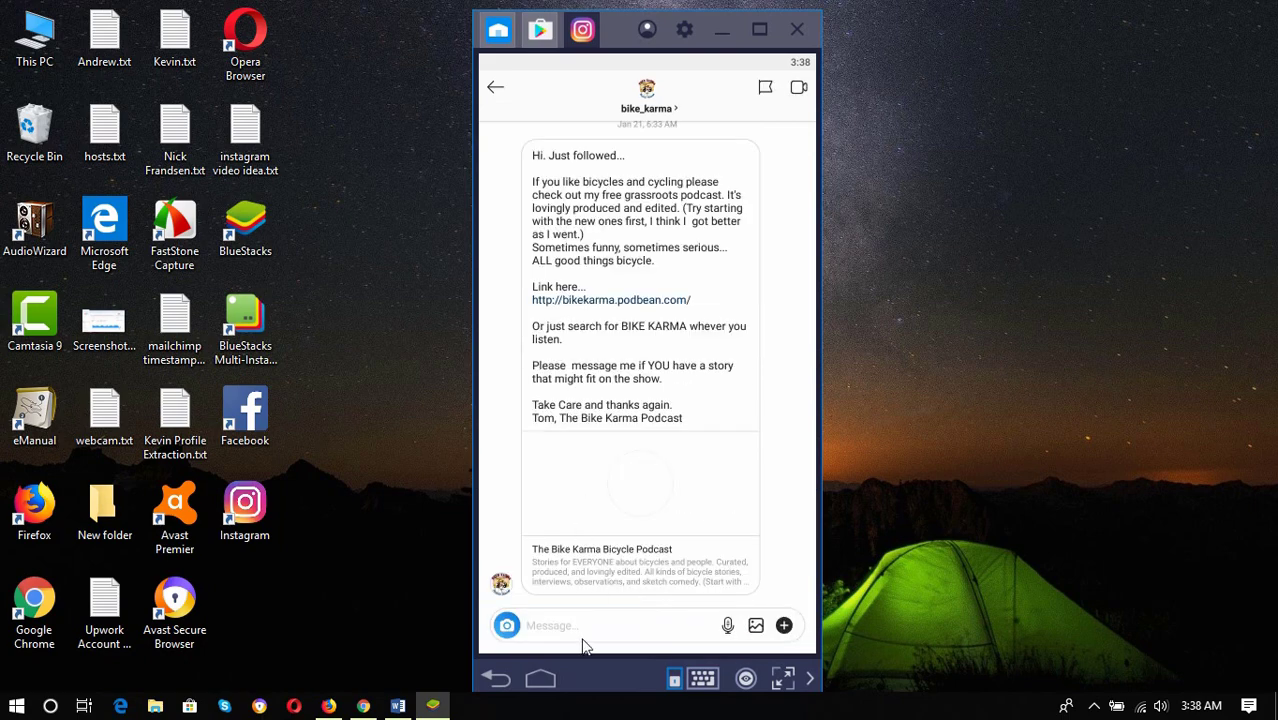
{"action": "left_click", "coordinate": [584, 630]}
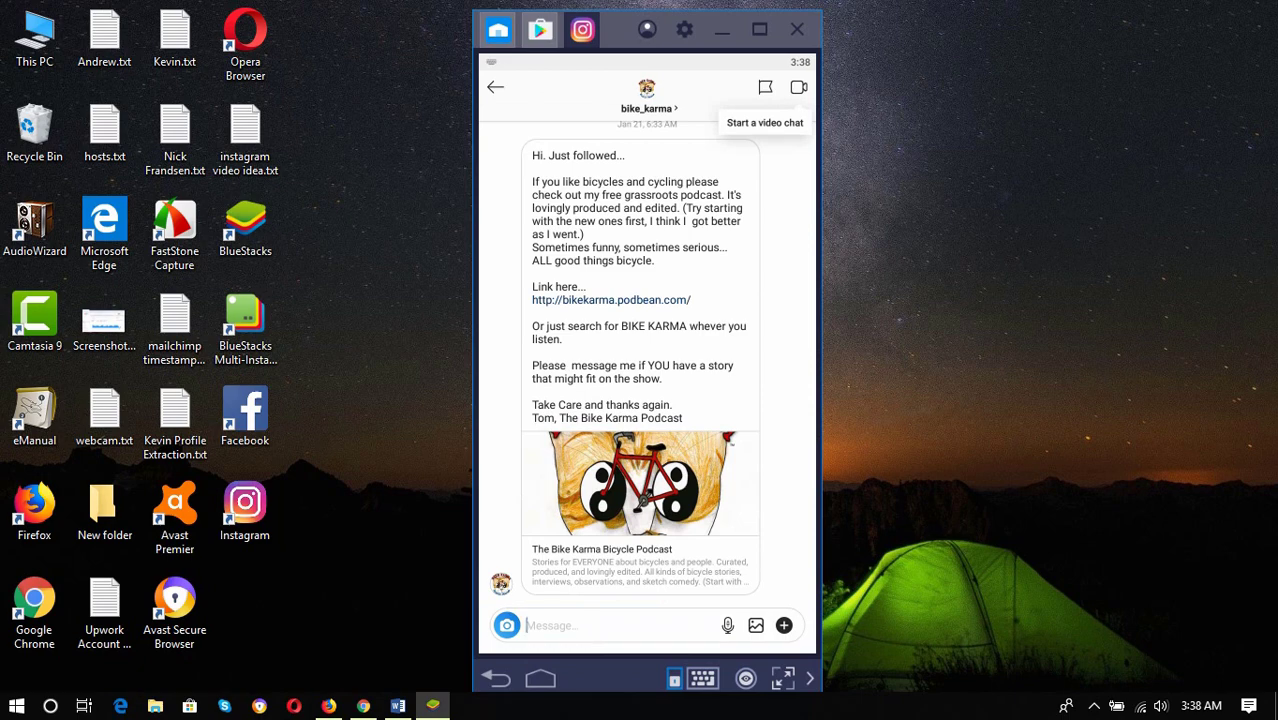
{"action": "type", "text": "T"}
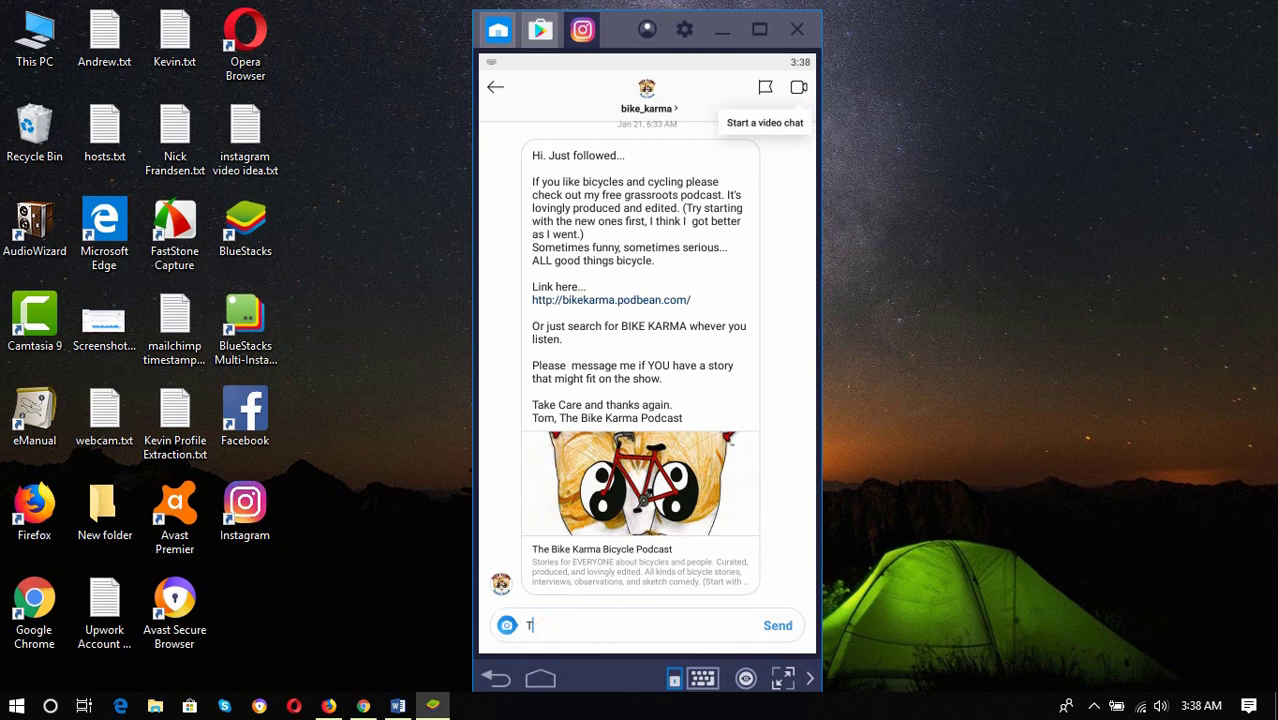
{"action": "type", "text": "ankhanks man, I will tae"}
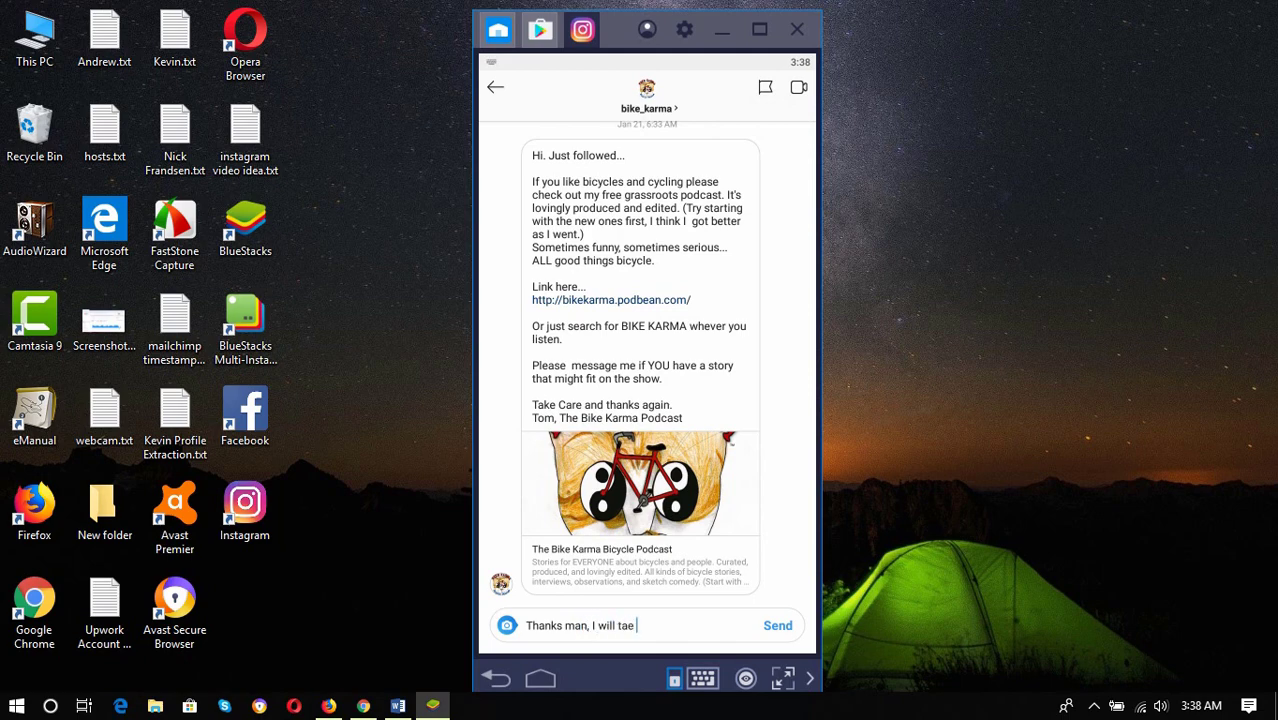
{"action": "key", "text": "BackSpace"}
{"action": "type", "text": "lo"}
{"action": "type", "text": " :-)"}
{"action": "left_click", "coordinate": [771, 627]}
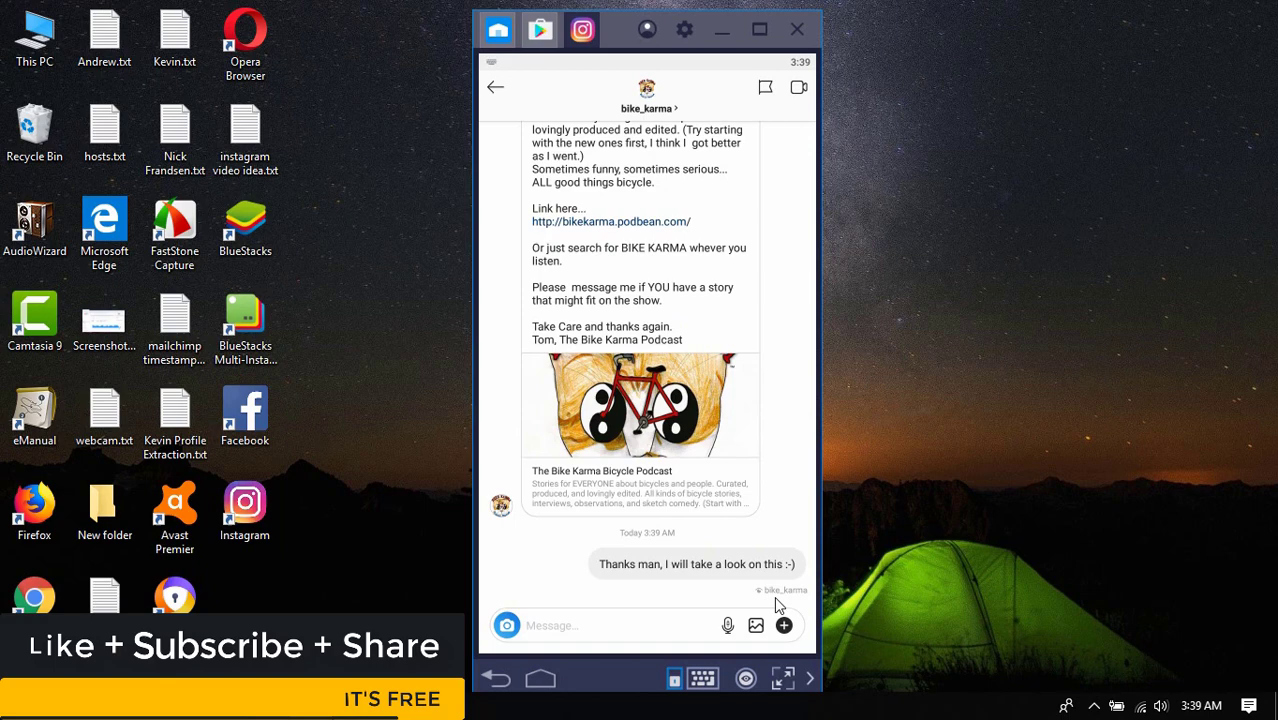
{"action": "left_click", "coordinate": [497, 90]}
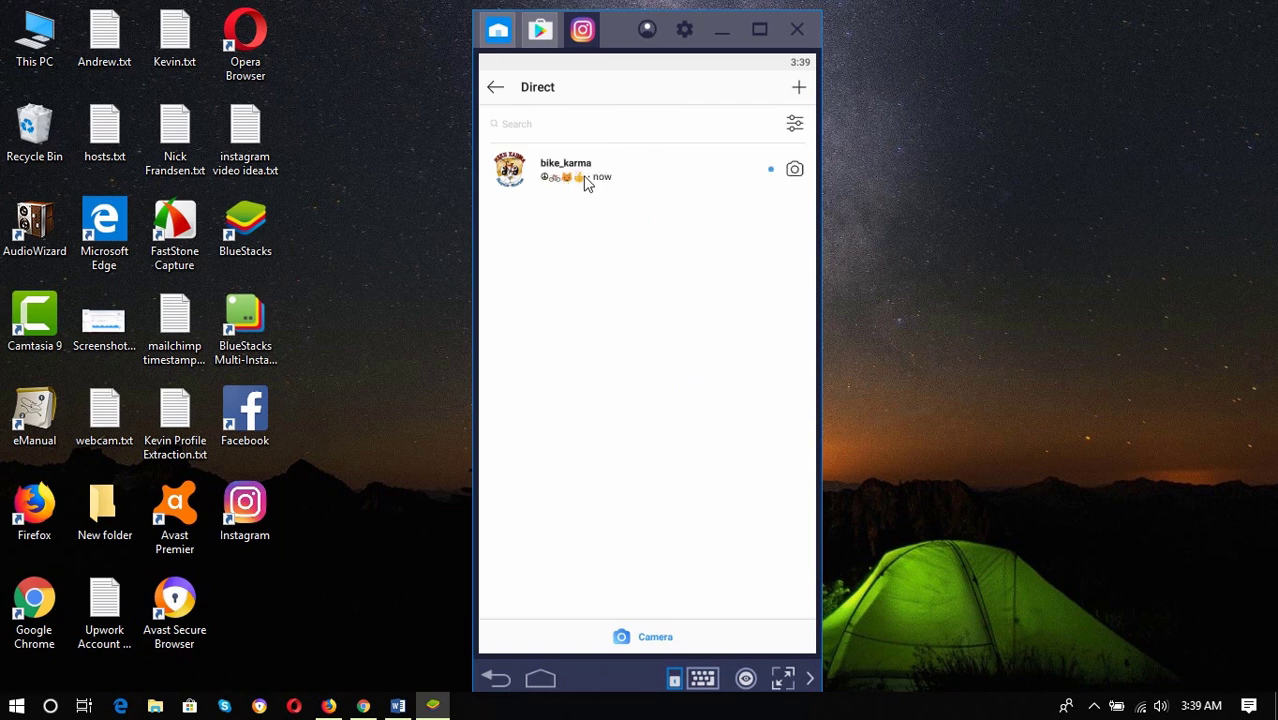
{"action": "left_click", "coordinate": [580, 178]}
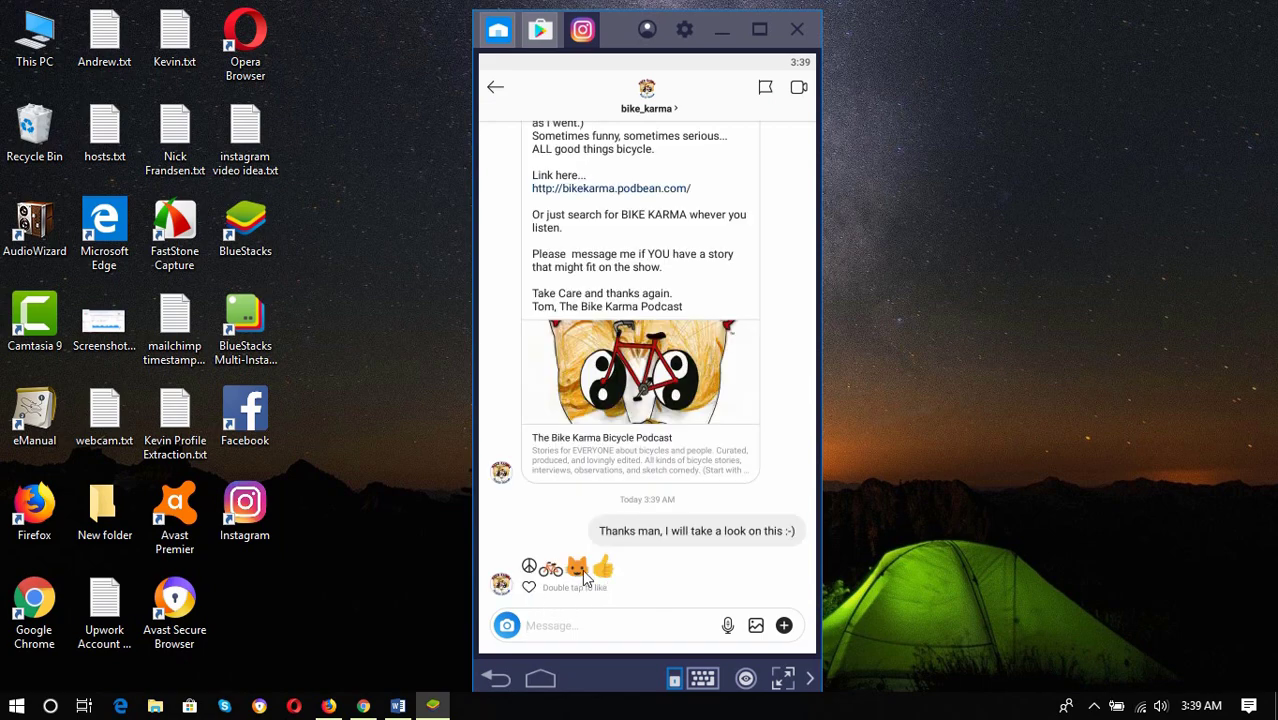
{"action": "left_click", "coordinate": [529, 588]}
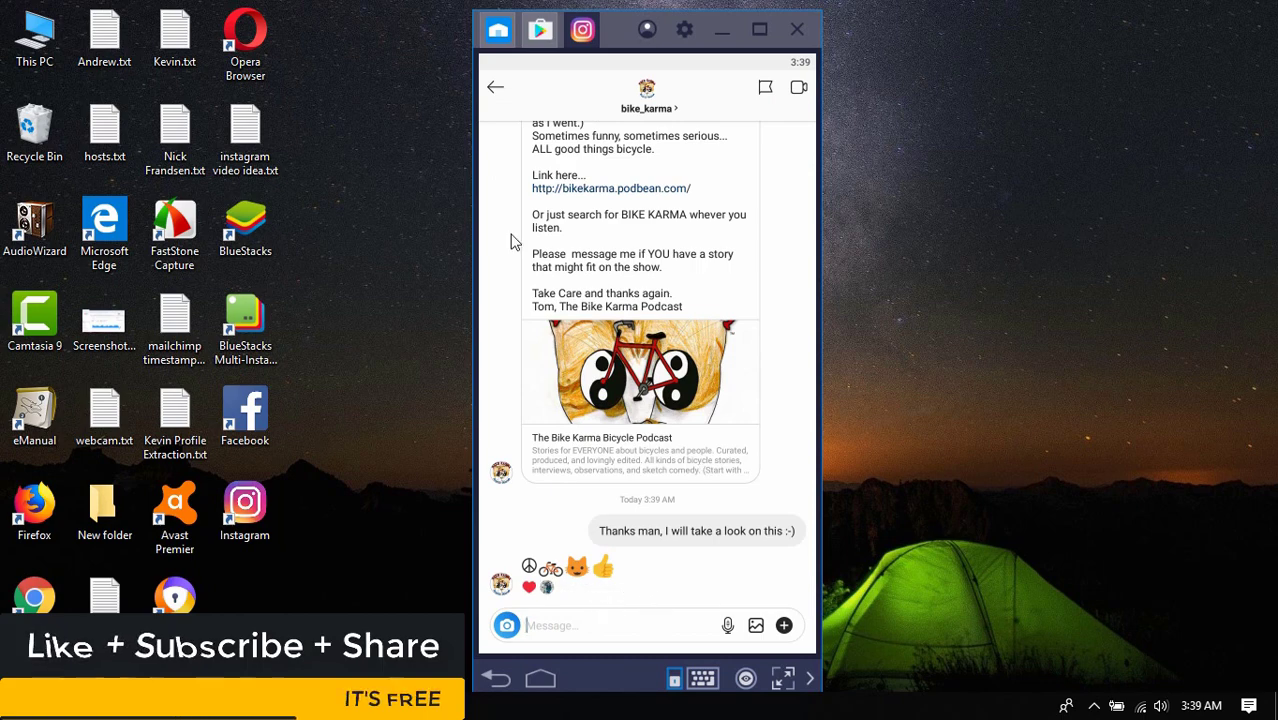
Leave the bike_karma chat to see the inbox with its emoji message preview
{"action": "left_click", "coordinate": [494, 89]}
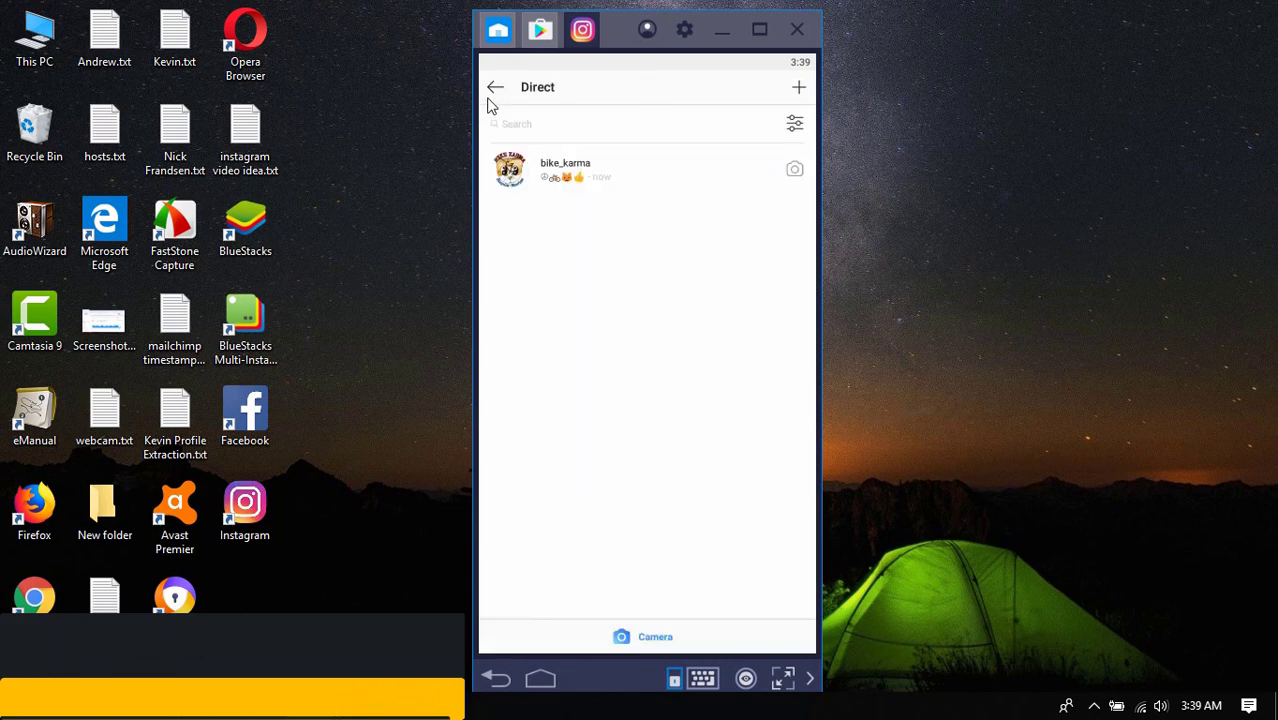